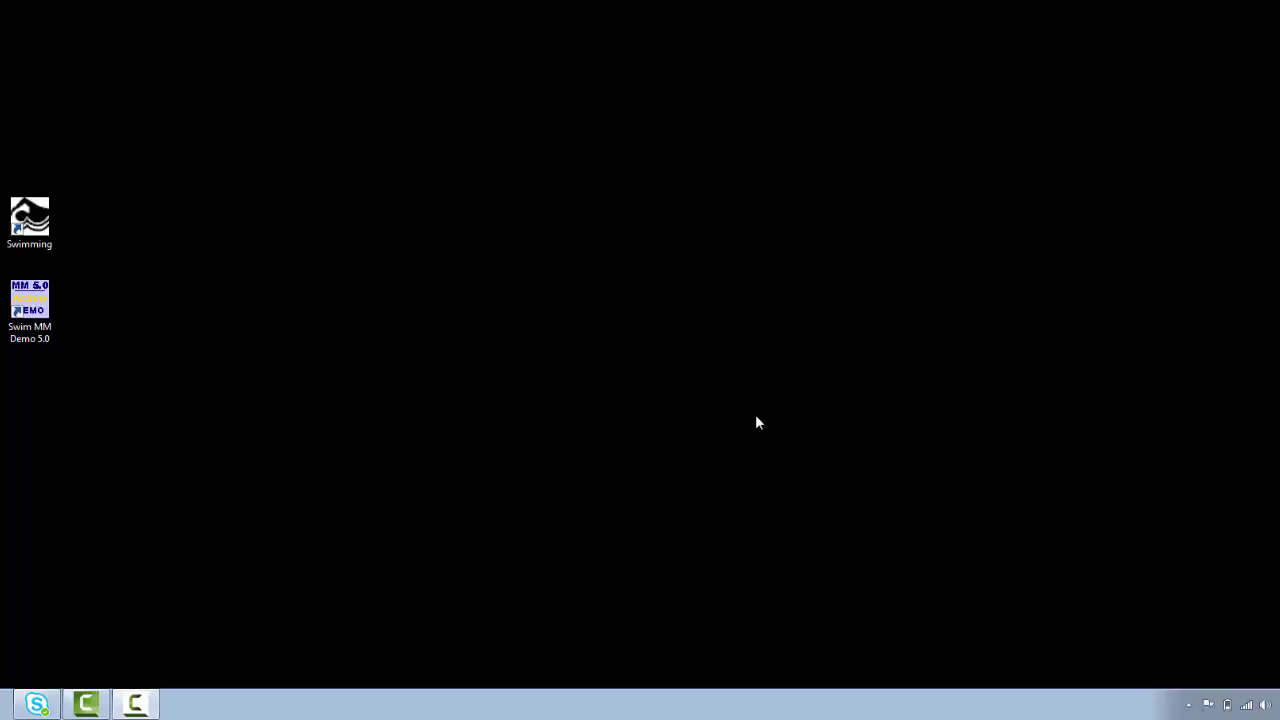
Step: Launch OmniSport 2000 PRO Swimming from the Swimming desktop icon
double_click(30, 226)
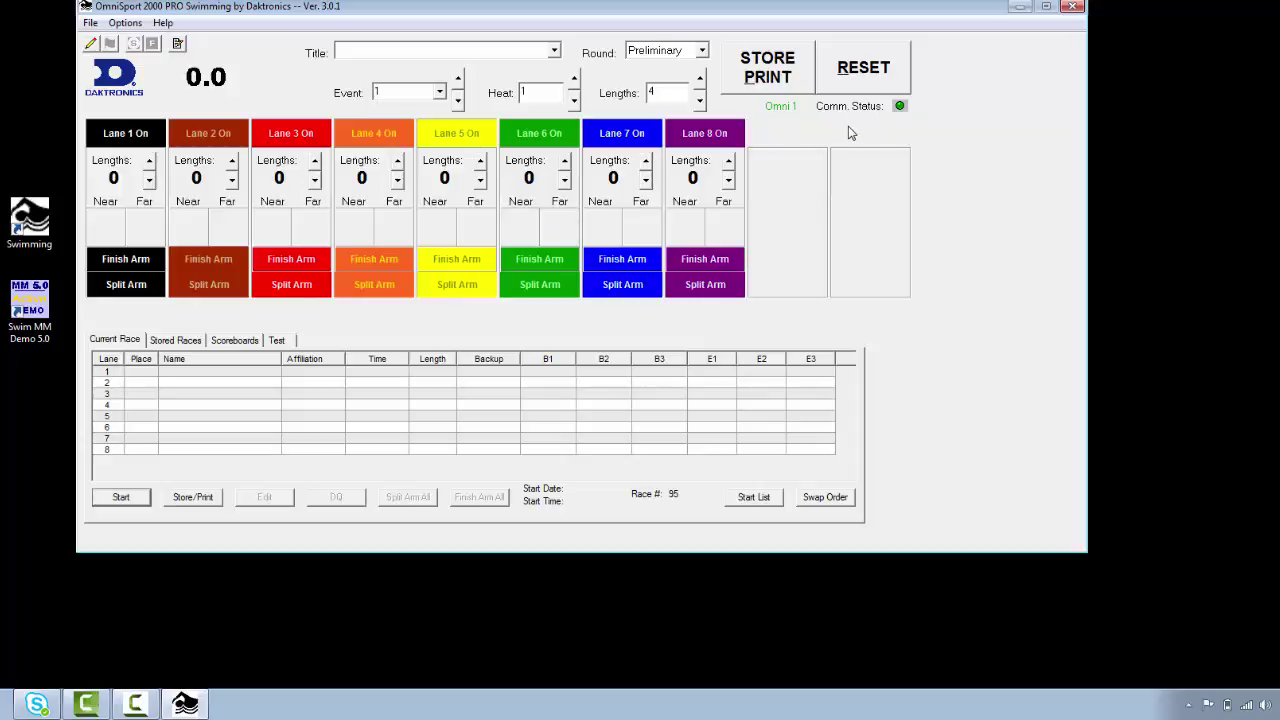
Step: Open the Configure dialog from the Options menu
click(123, 27)
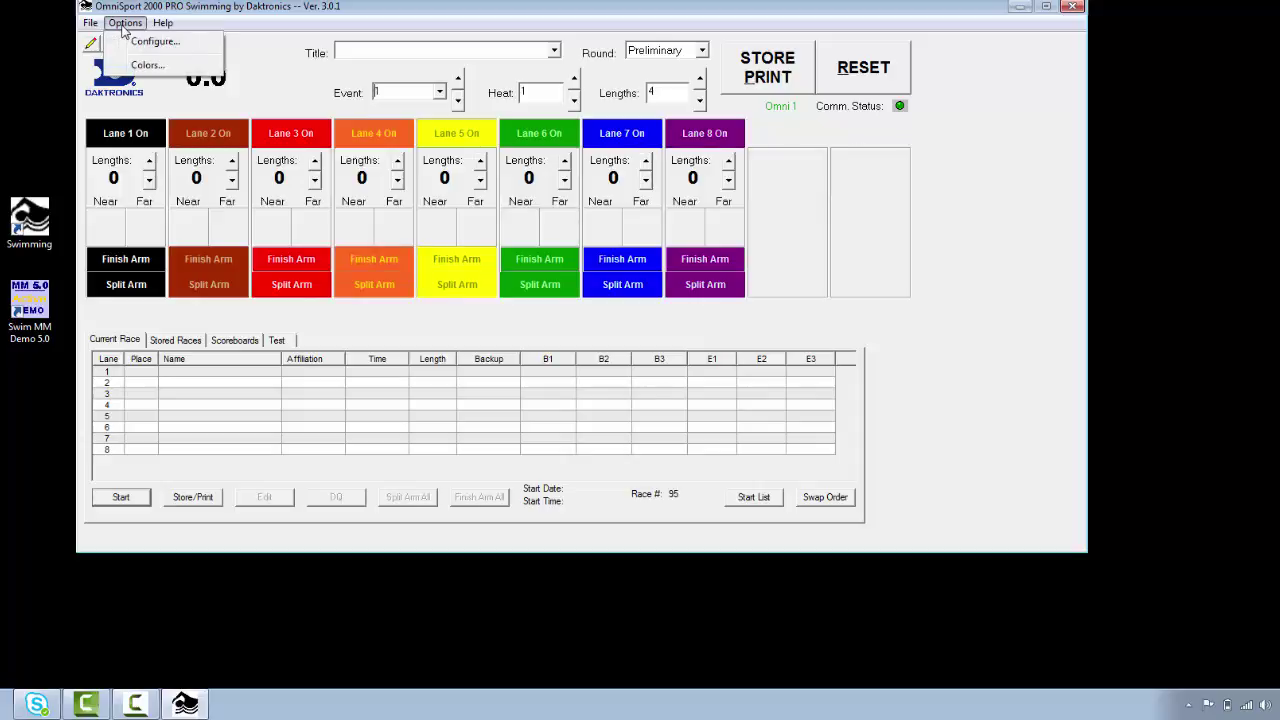
click(140, 41)
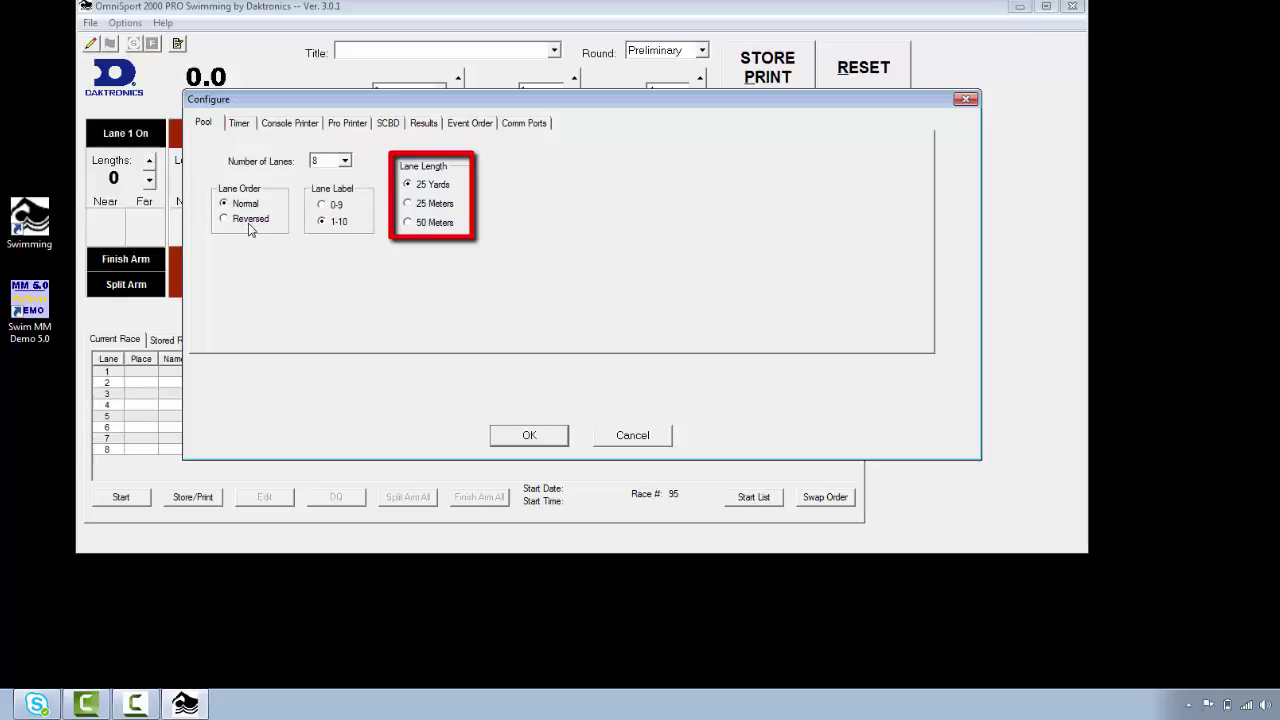
Step: On the Timer page, raise the Arming Delay from 0 to 15
click(240, 128)
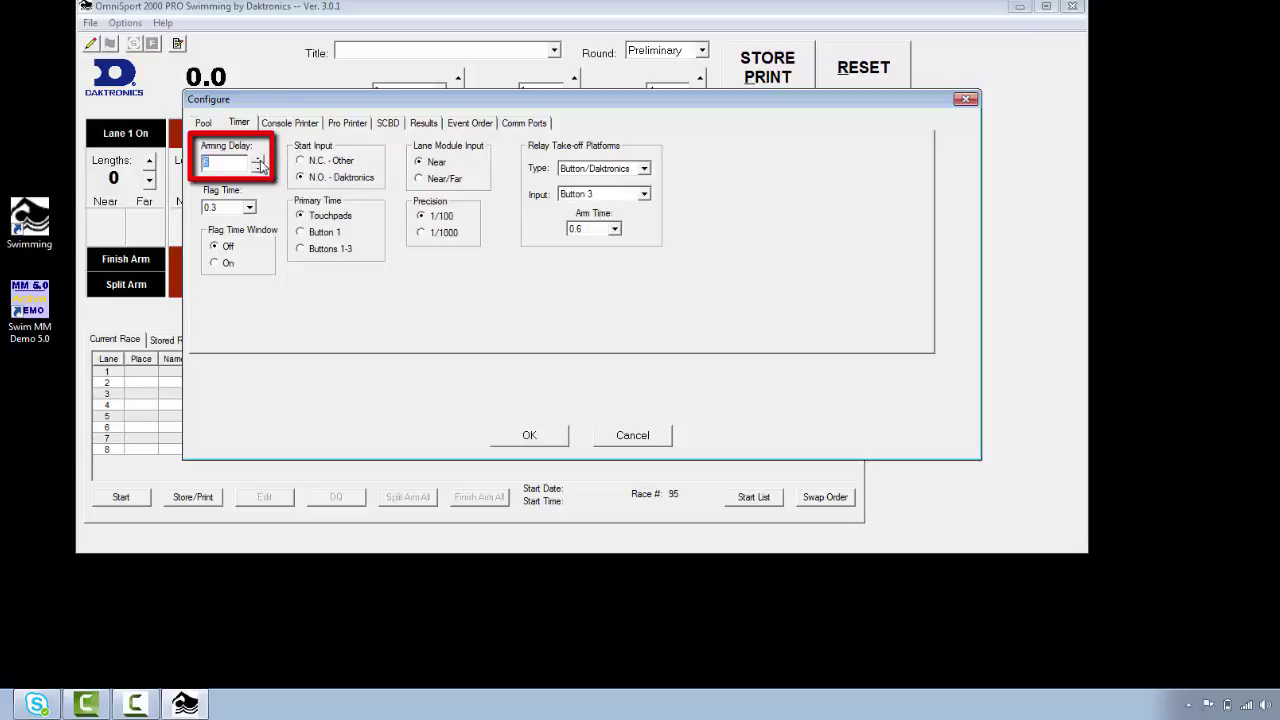
click(256, 160)
click(256, 160)
click(257, 159)
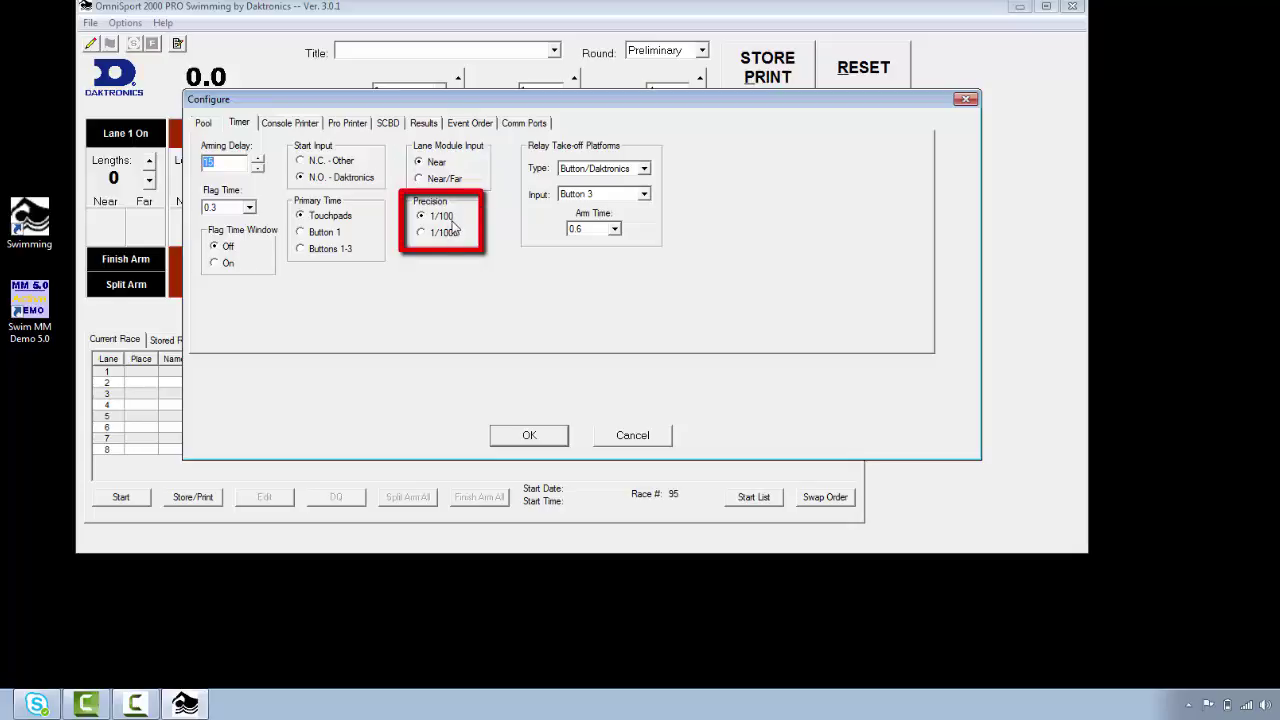
click(645, 172)
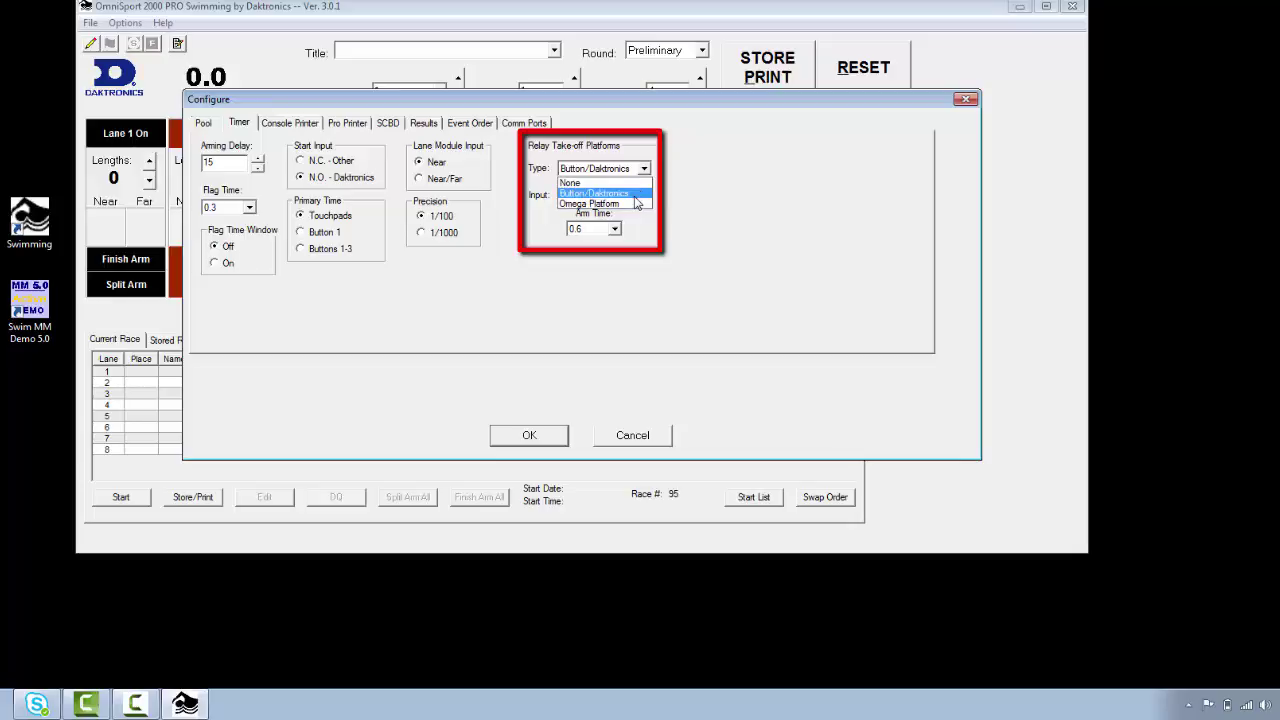
click(634, 197)
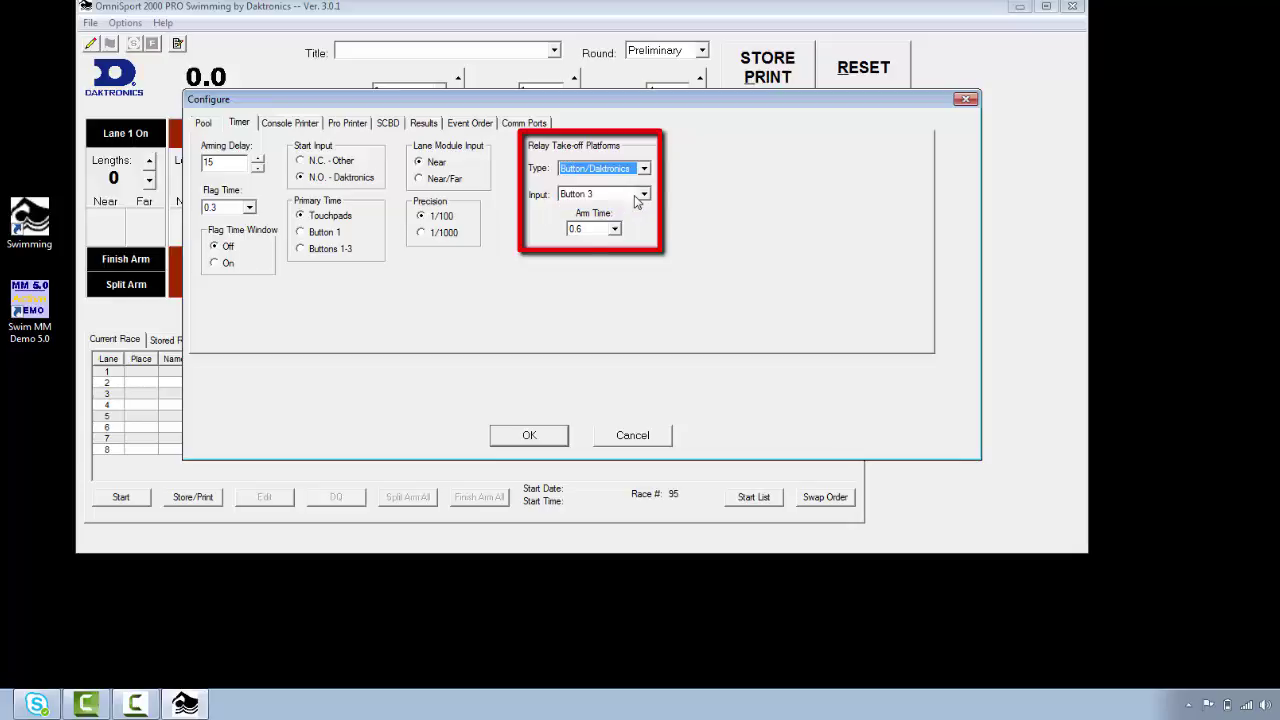
click(645, 196)
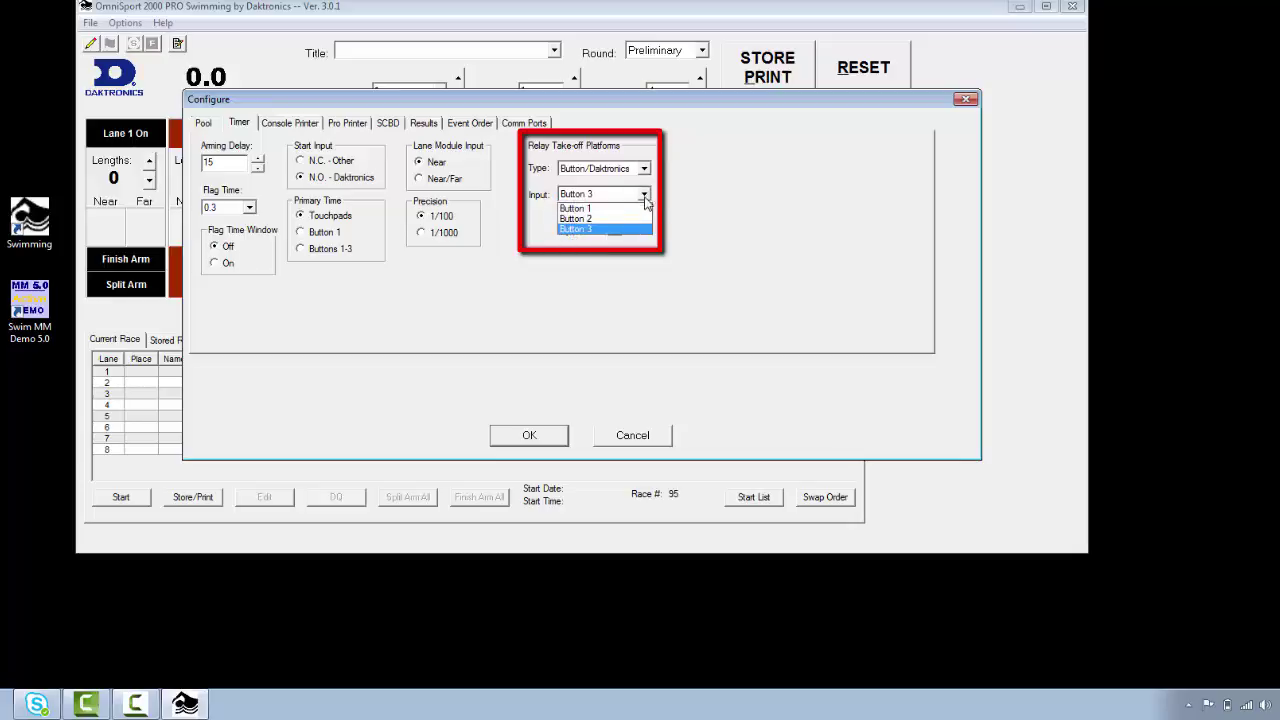
click(645, 229)
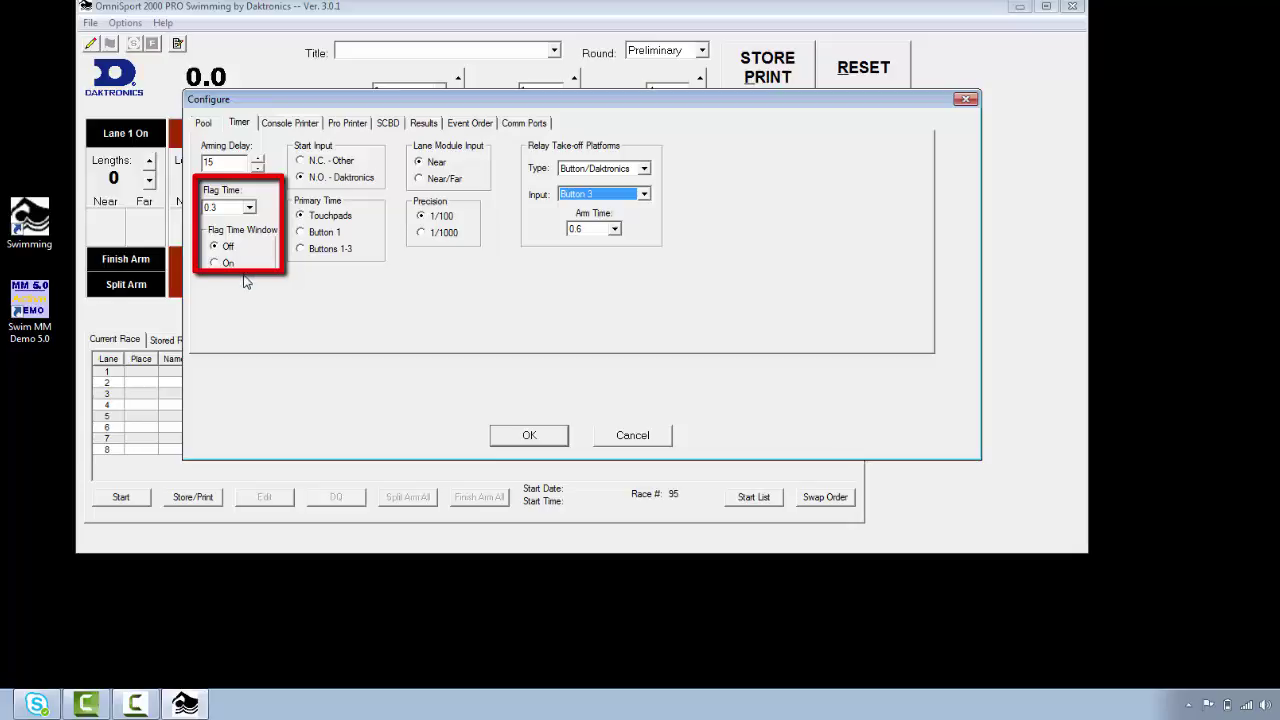
Step: Show the Console Printer settings page of the Configure dialog
click(290, 124)
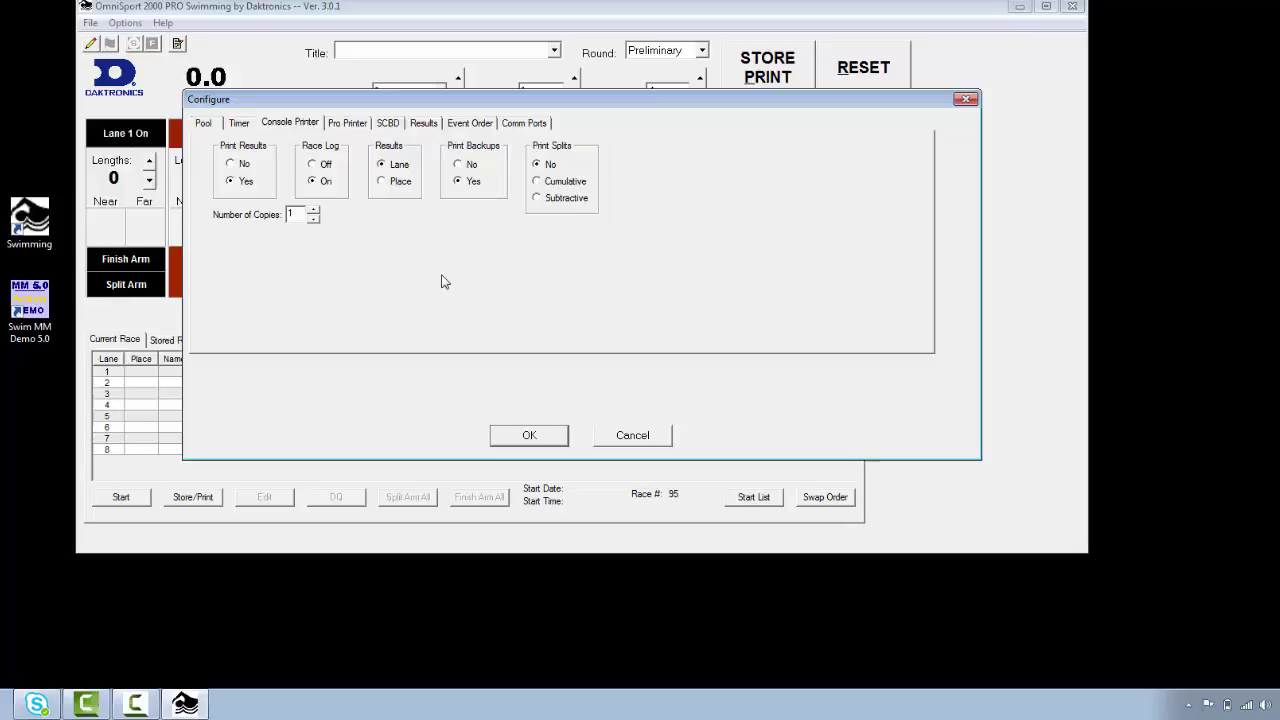
Step: Set Pro Printer format 1 to Finish by Lane, format 2 to Finish by Place w/ Exchanges, header 'Daktronics'
click(354, 137)
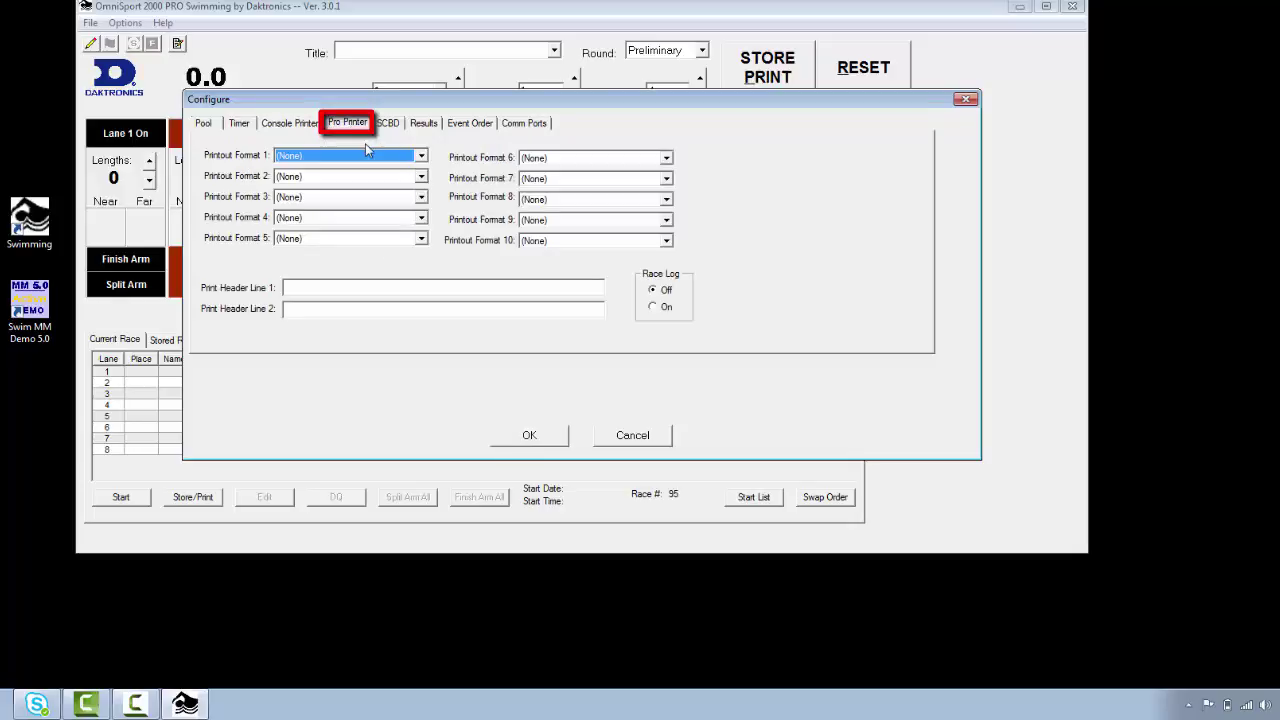
click(421, 157)
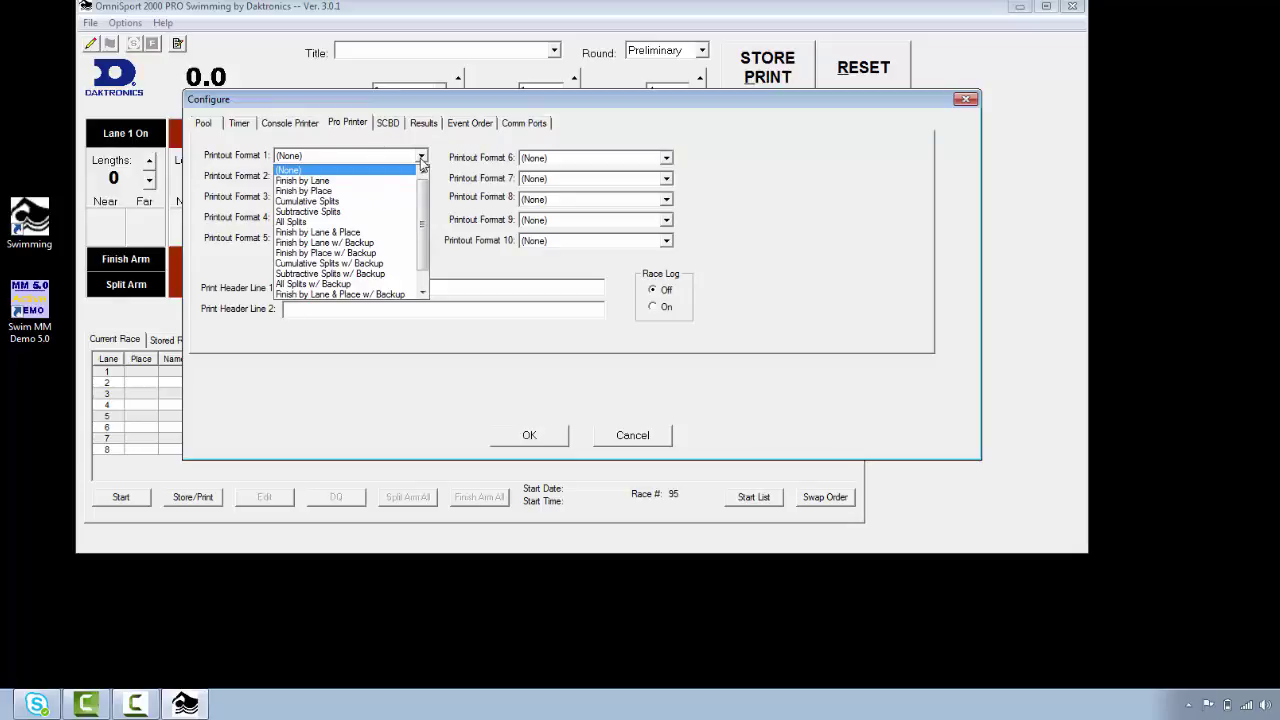
mouse_move(428, 180)
mouse_down()
mouse_move(428, 214)
mouse_move(427, 200)
mouse_up()
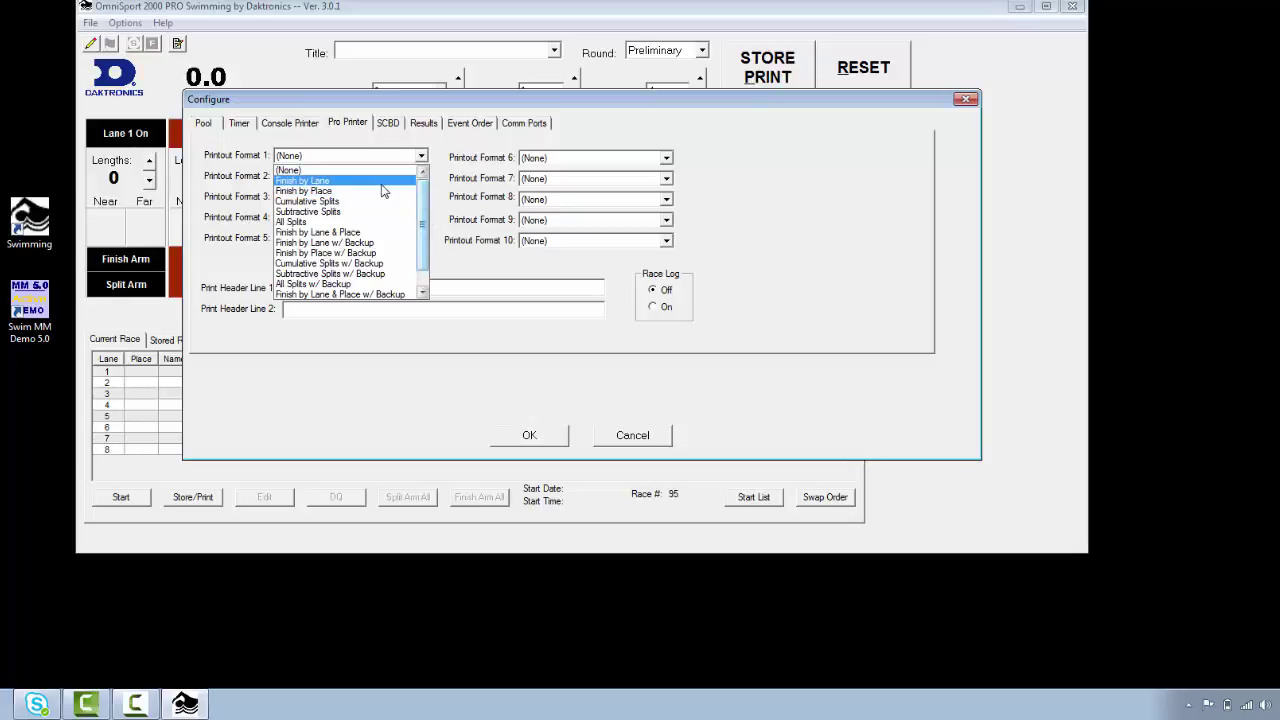
click(382, 188)
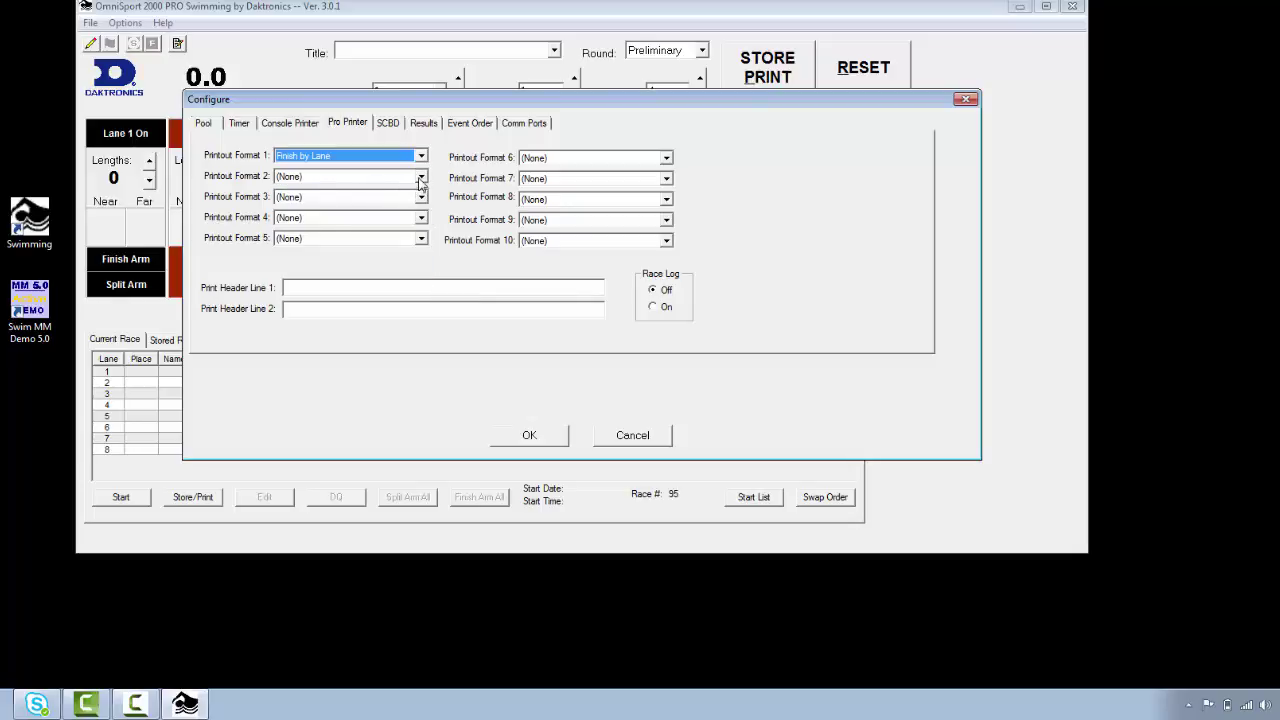
click(421, 178)
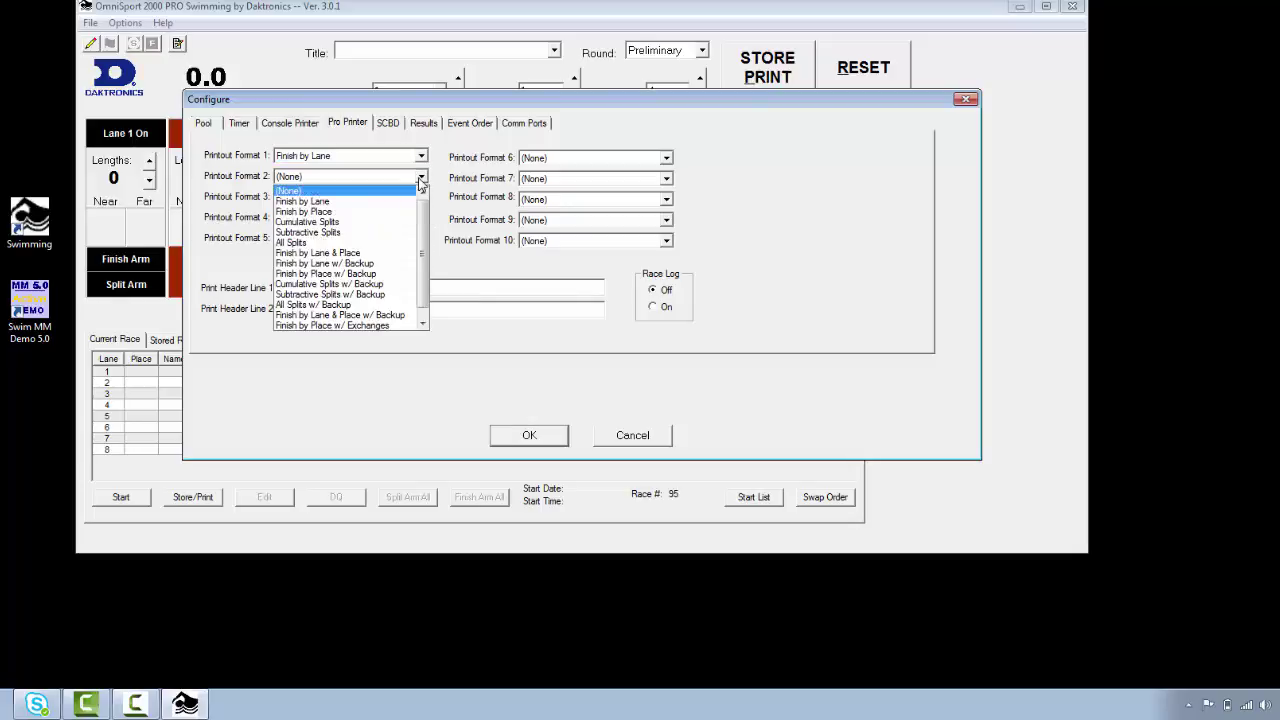
click(395, 326)
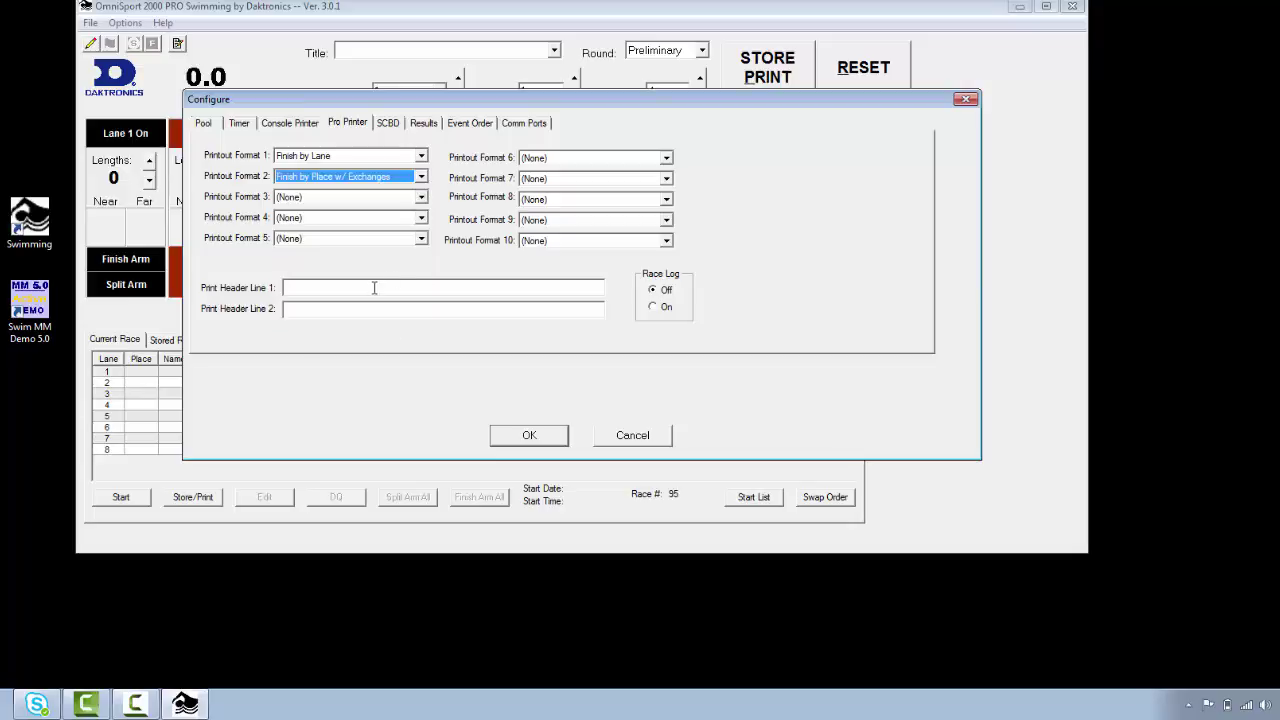
click(420, 290)
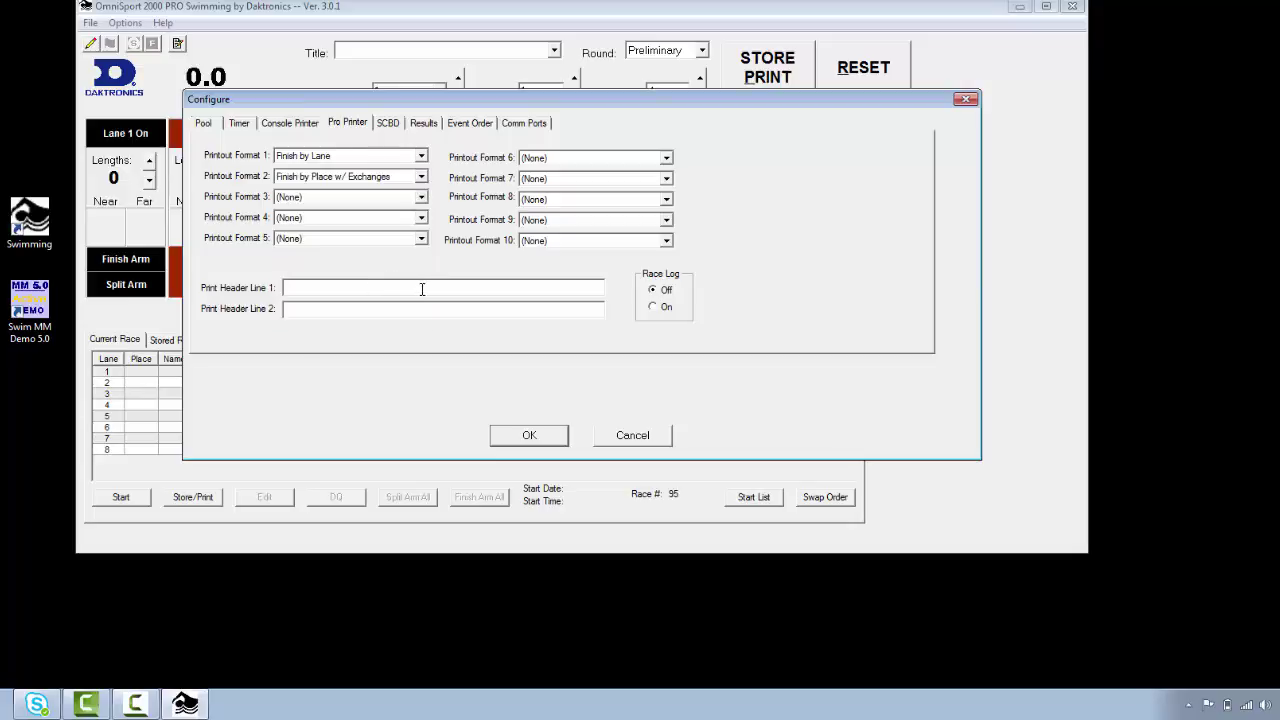
text(Daktronics)
Step: Move past the SCBD page to the Comm Ports page showing Meet Manager port Omni 2000
click(390, 124)
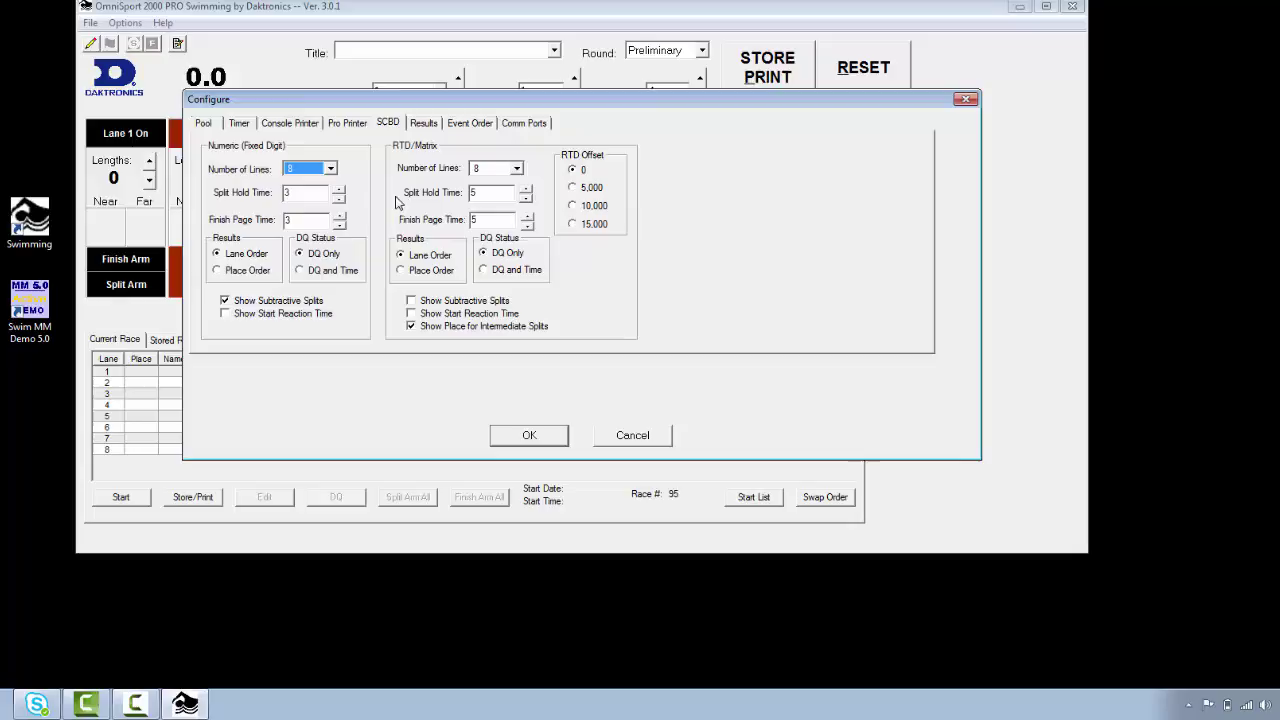
click(528, 123)
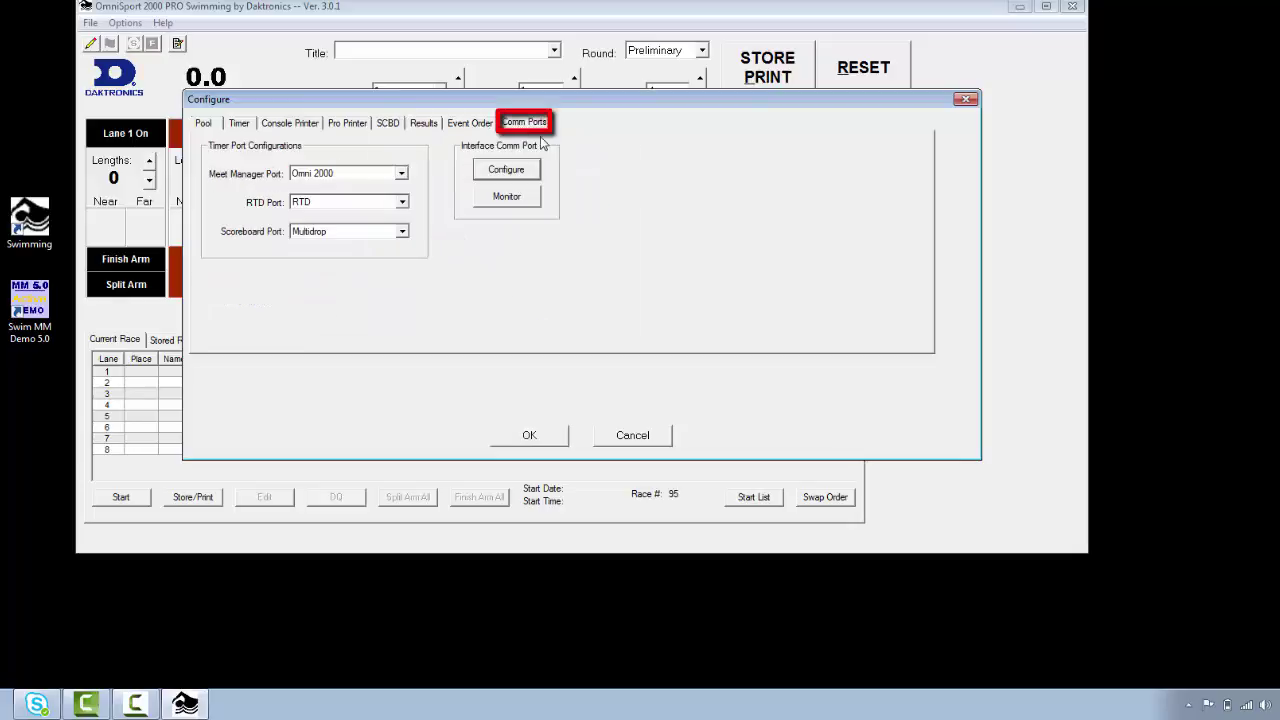
Step: Accept the UDP/IP stream settings for the Interface Comm Port and close Configure
click(502, 172)
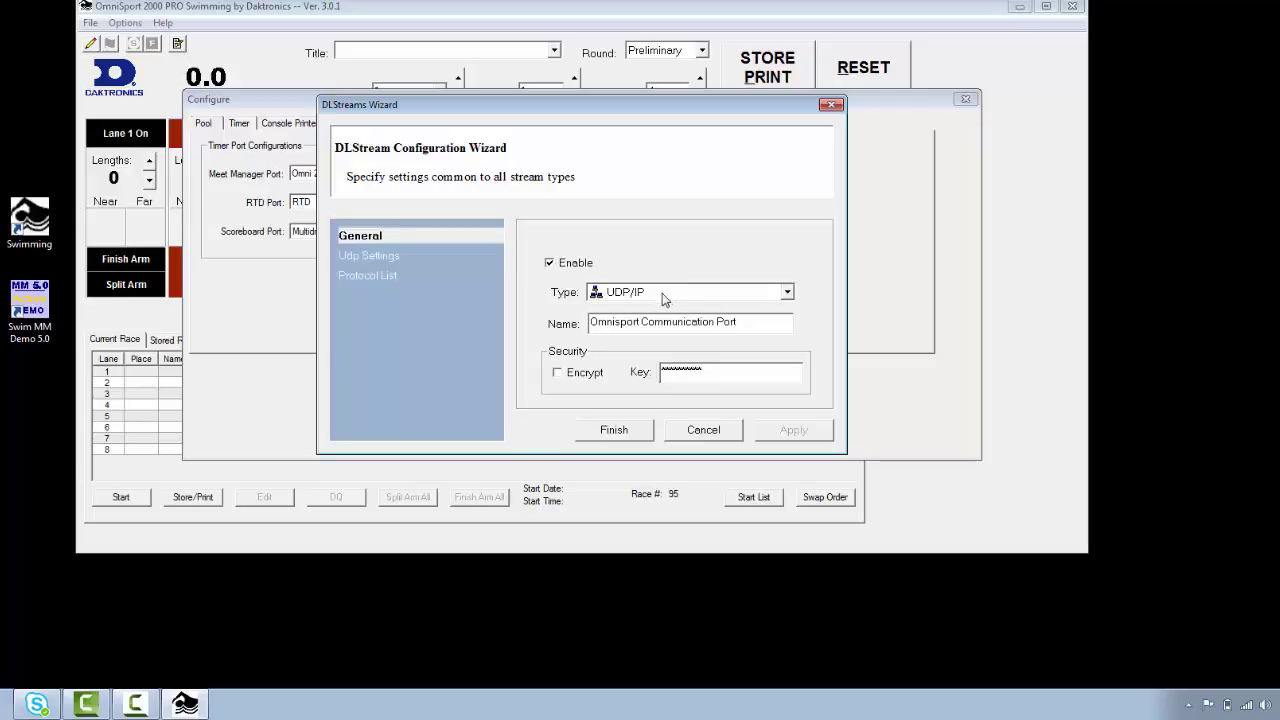
click(641, 436)
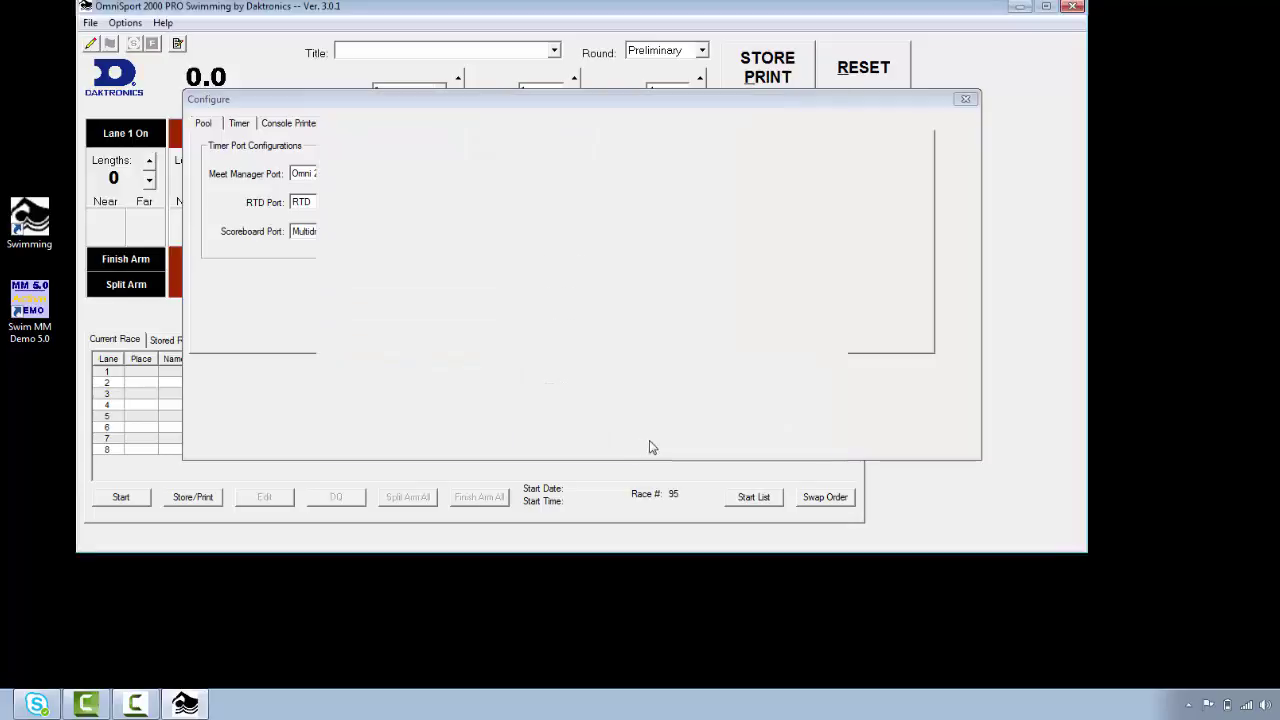
click(530, 437)
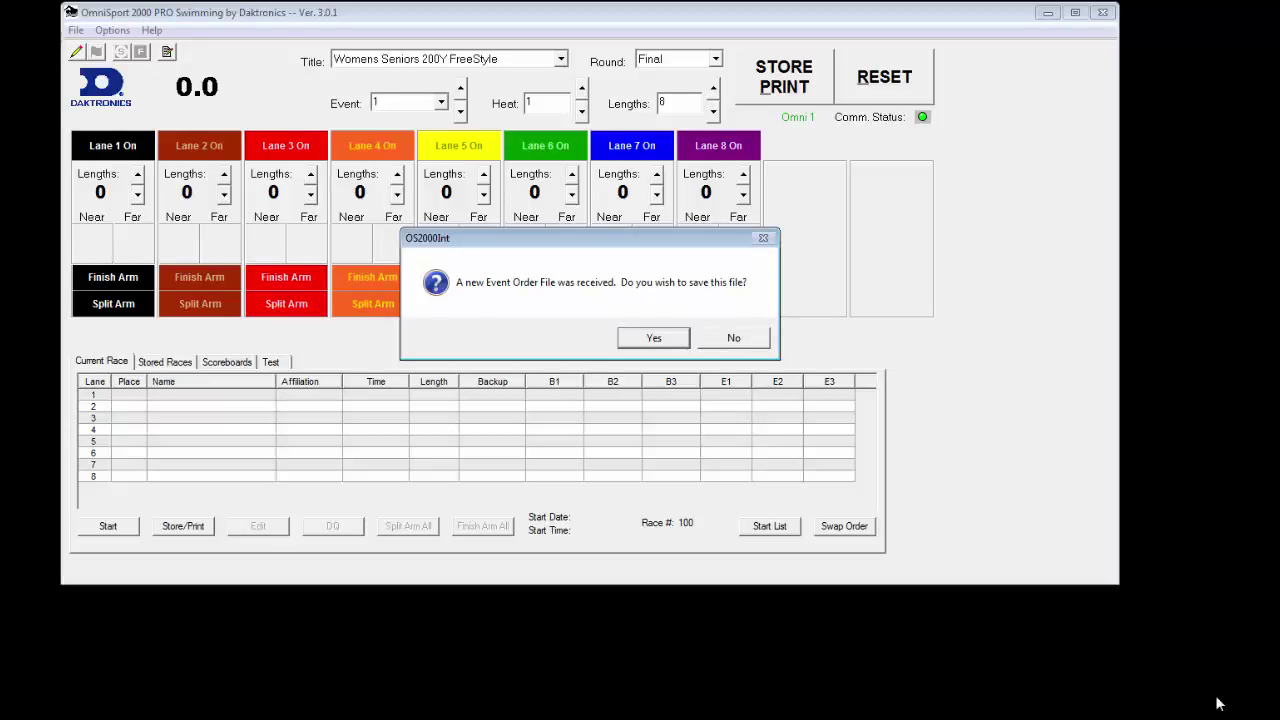
Step: Save the received Event Order File under the name Training
click(663, 346)
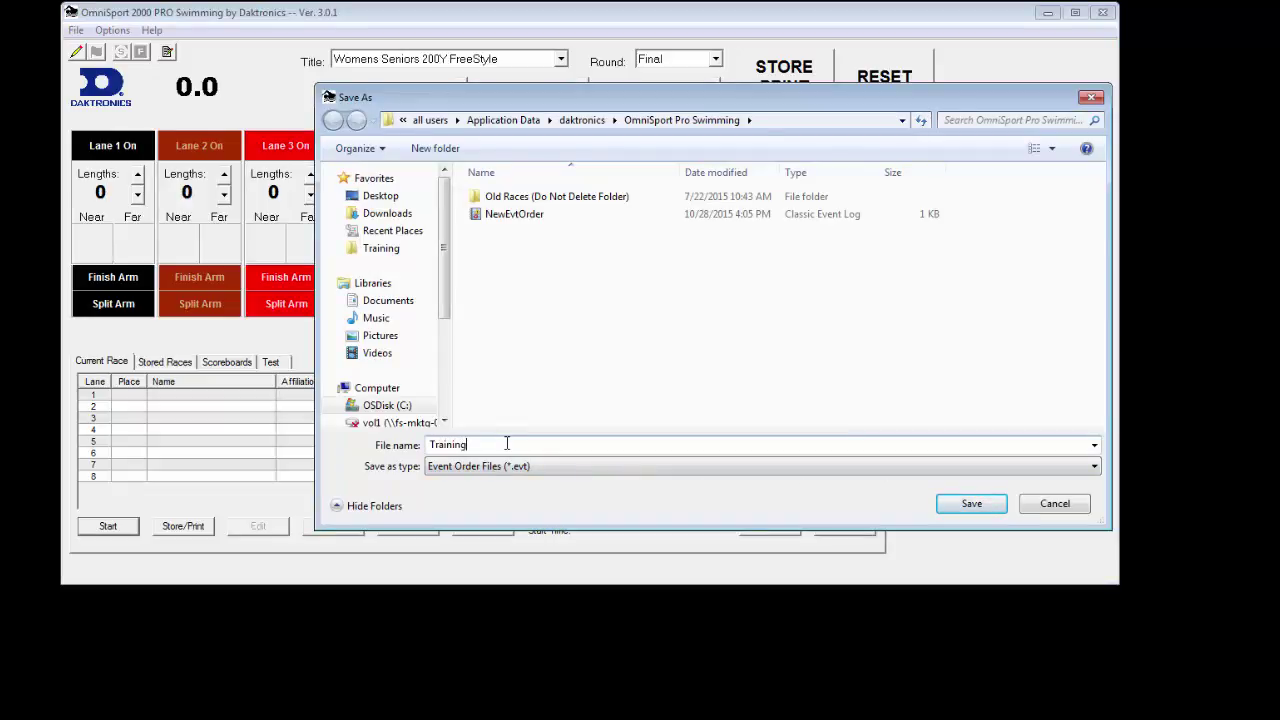
click(971, 504)
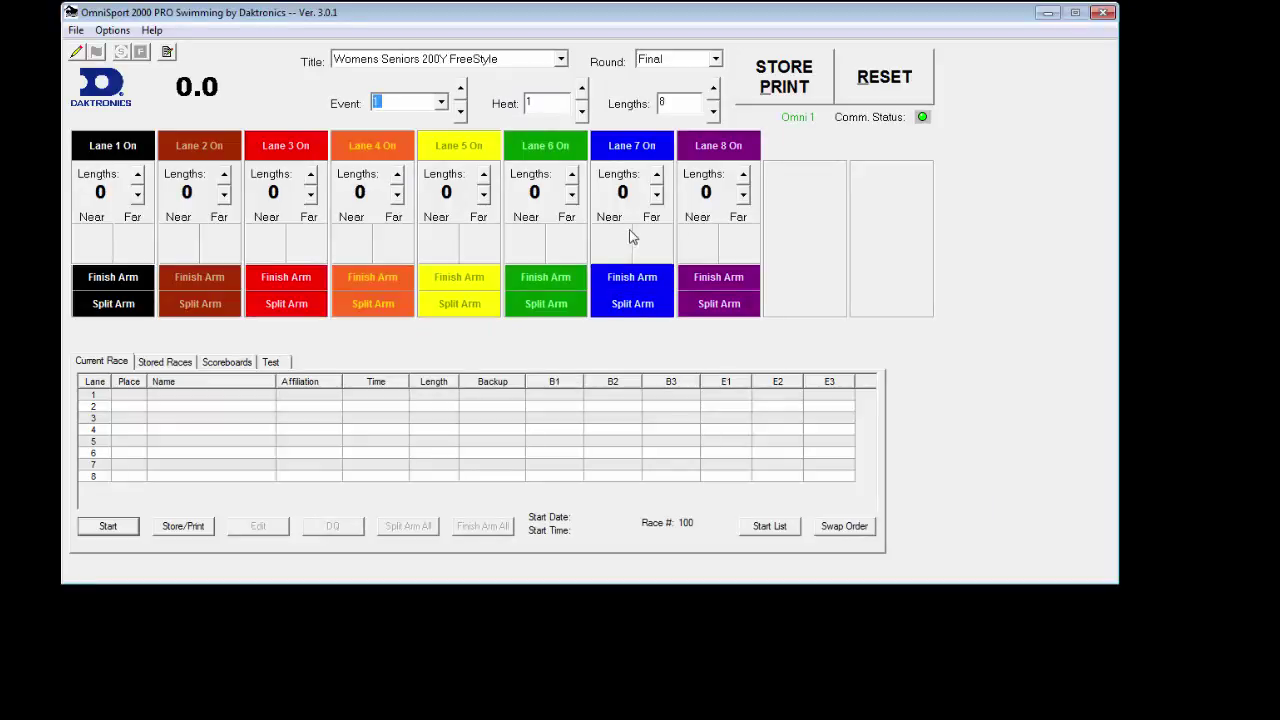
click(563, 64)
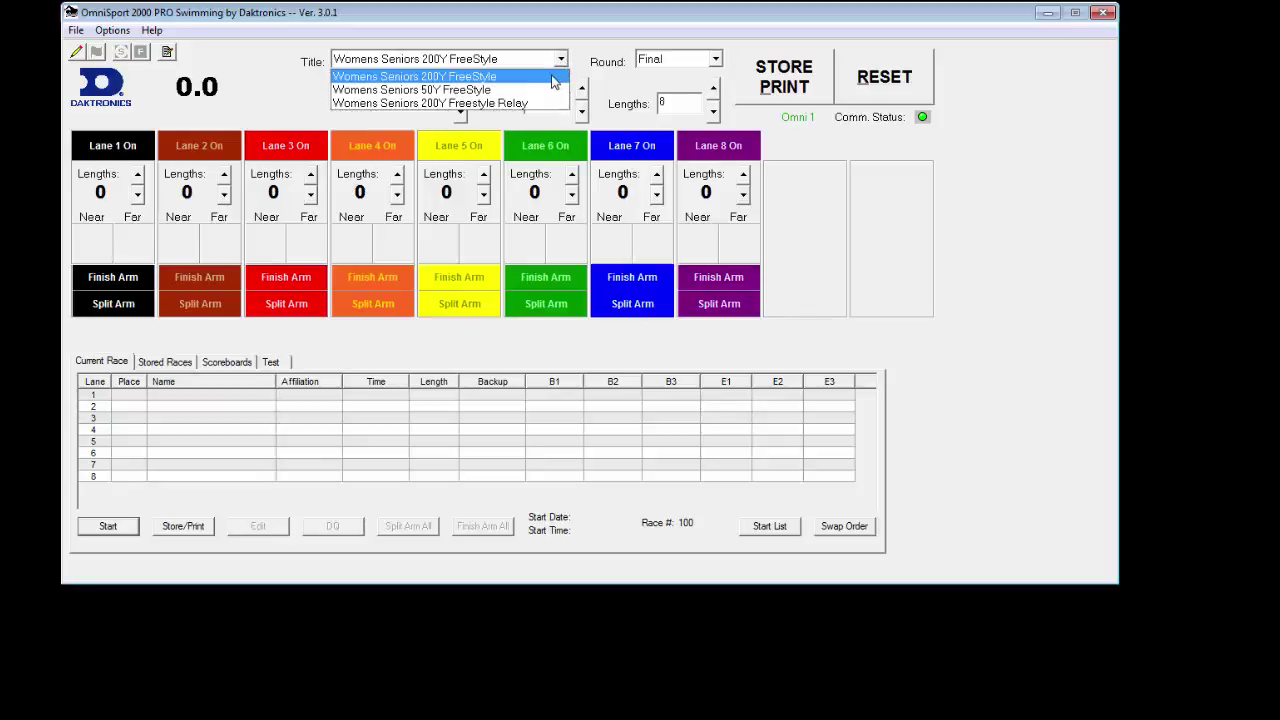
click(558, 80)
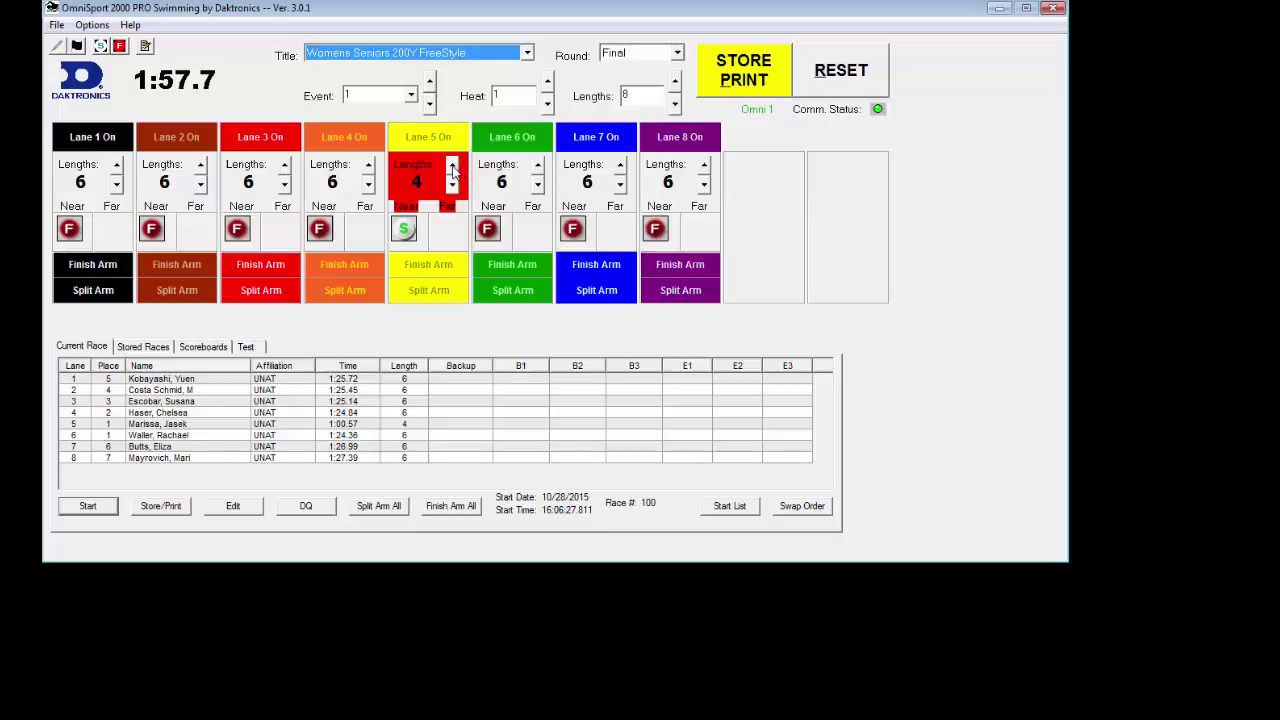
Step: Raise lane 5's Lengths count to 6 to match the other lanes
click(452, 166)
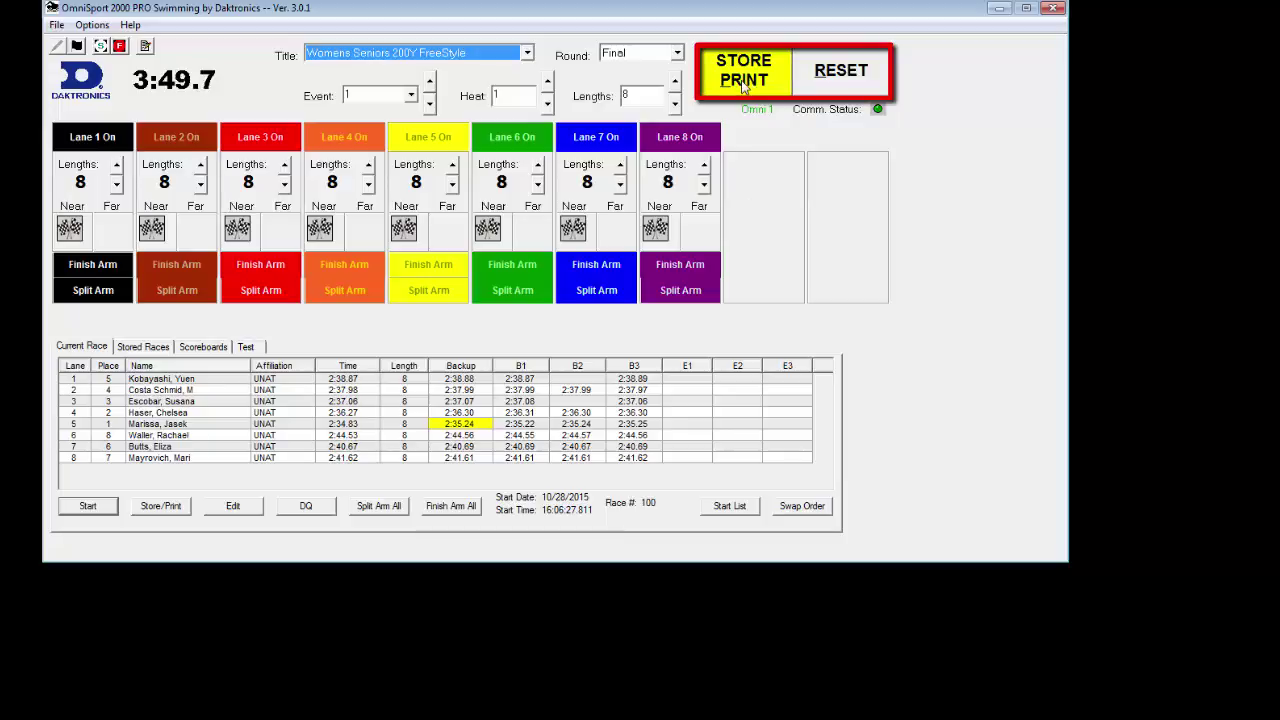
Step: Store and print the 200Y freestyle results, then reset the race and confirm
click(747, 86)
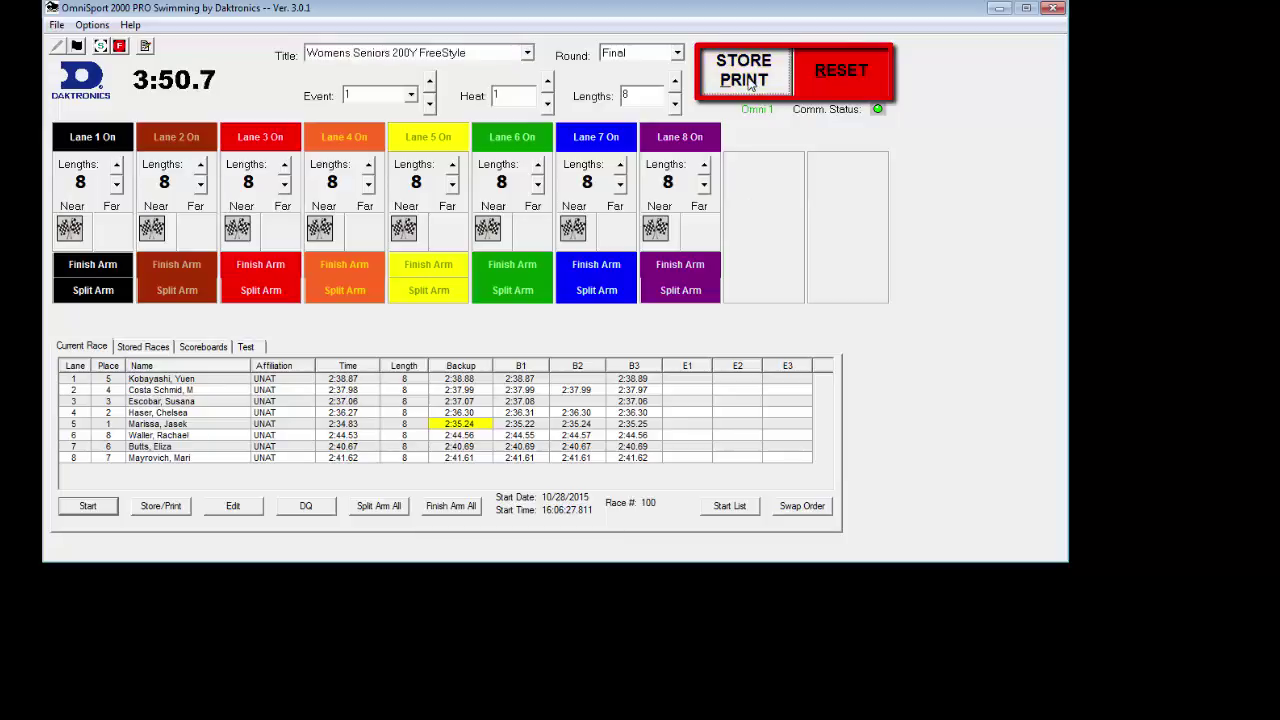
click(834, 78)
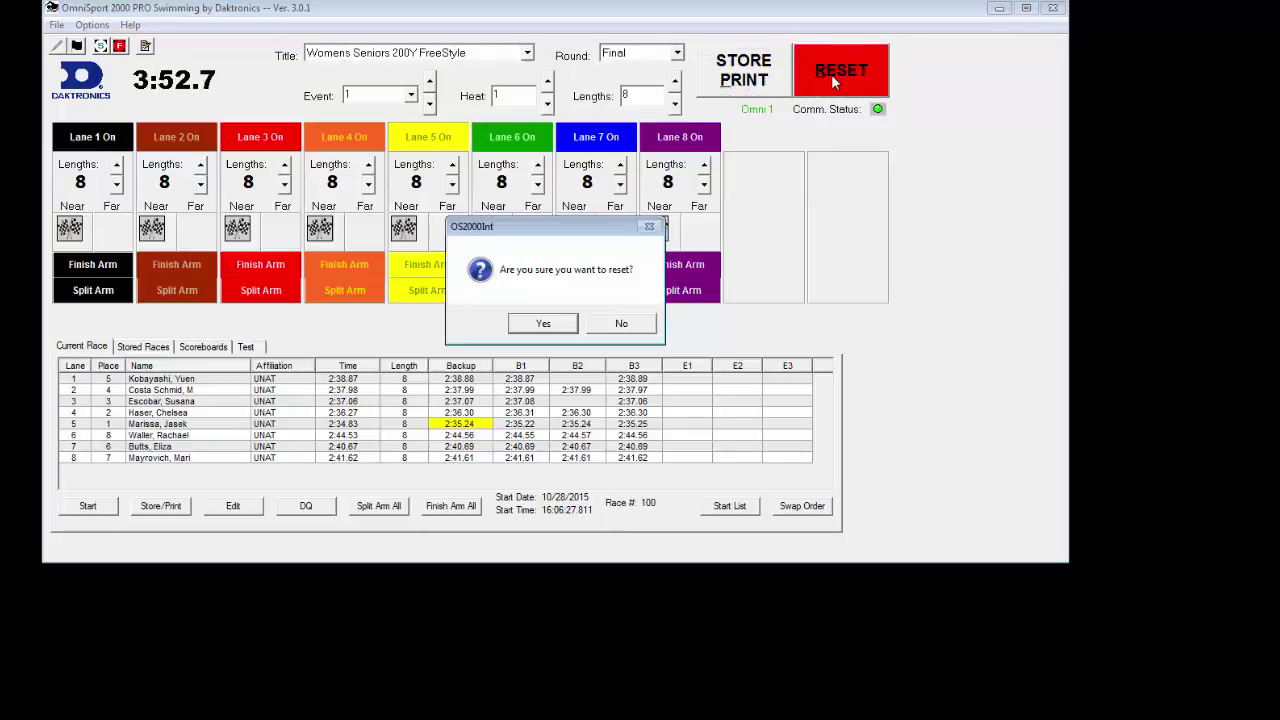
click(543, 325)
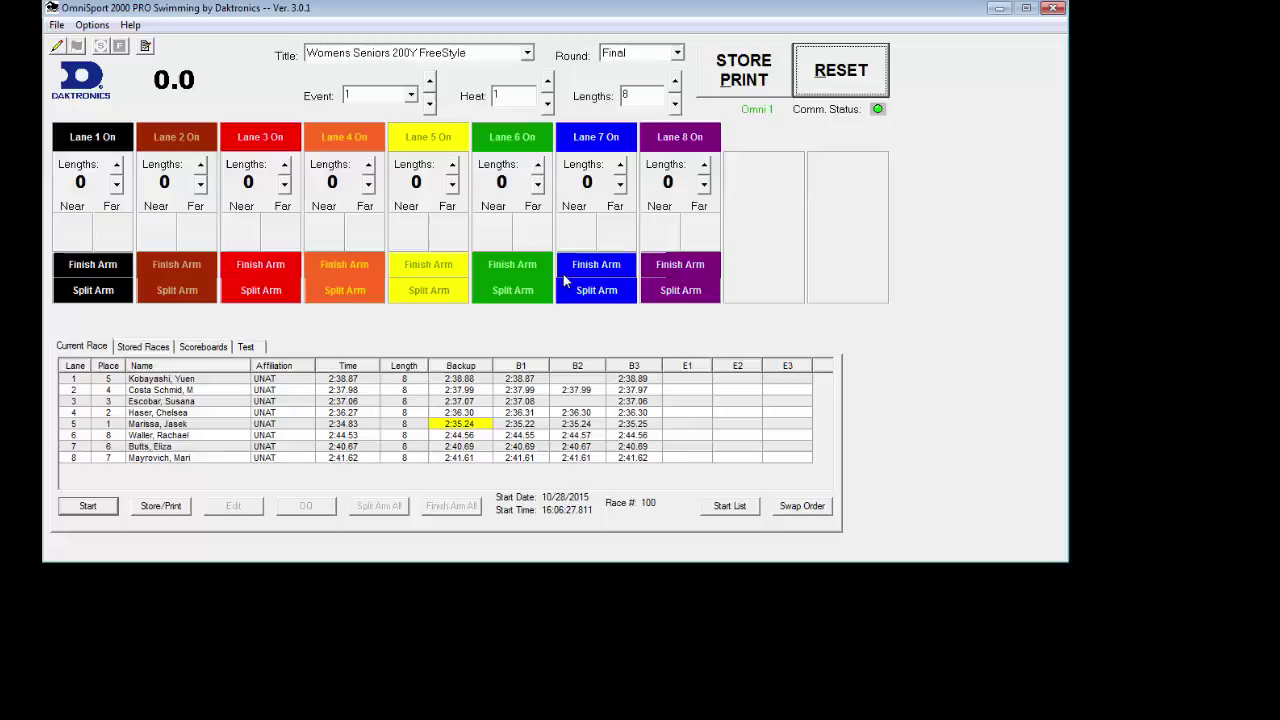
Step: Advance to event 2, Womens Seniors 50Y FreeStyle, and swim it (times 25.79–33.54)
click(430, 88)
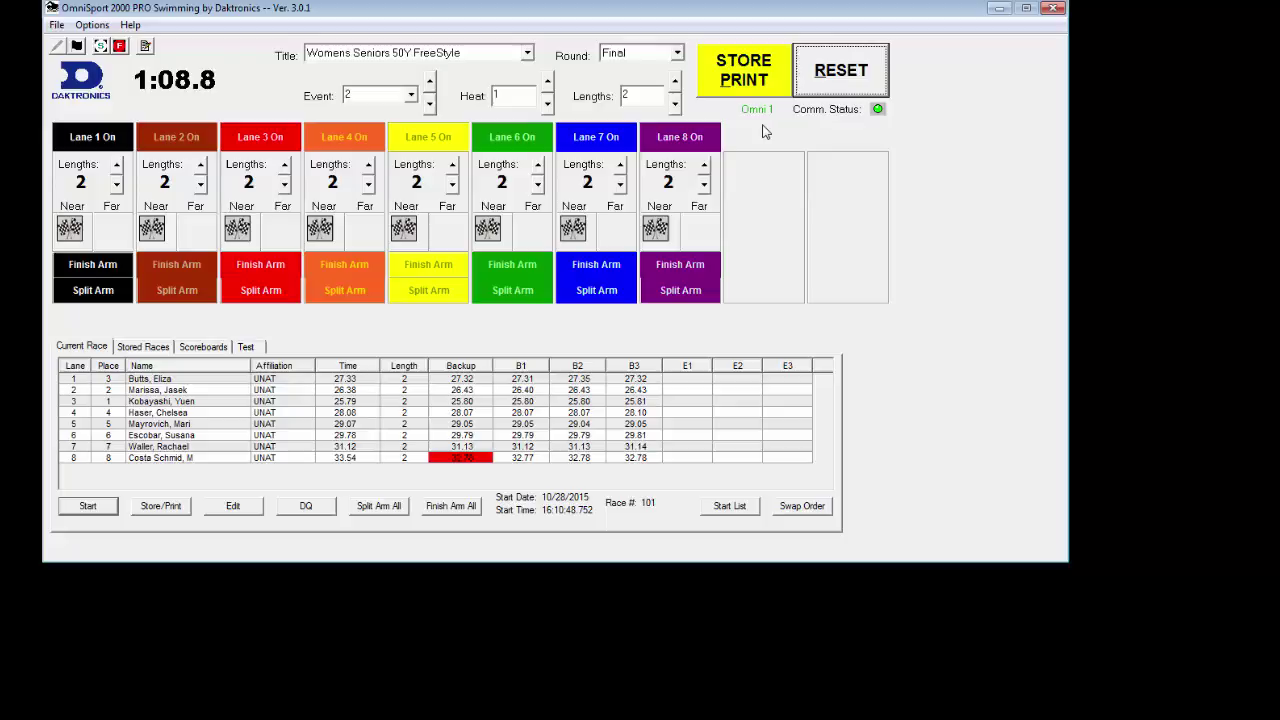
Step: Store the 50Y freestyle results, then reset the clock to 0.0 and all lanes to 0 lengths
click(758, 87)
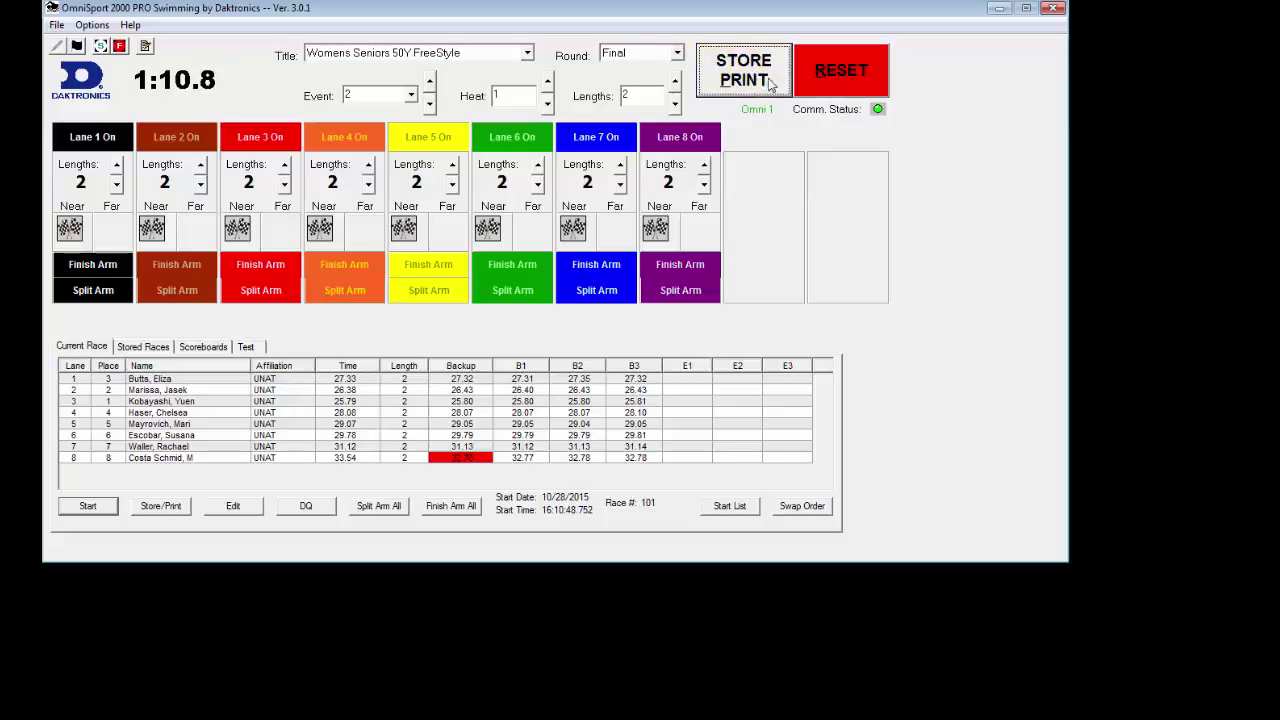
click(831, 85)
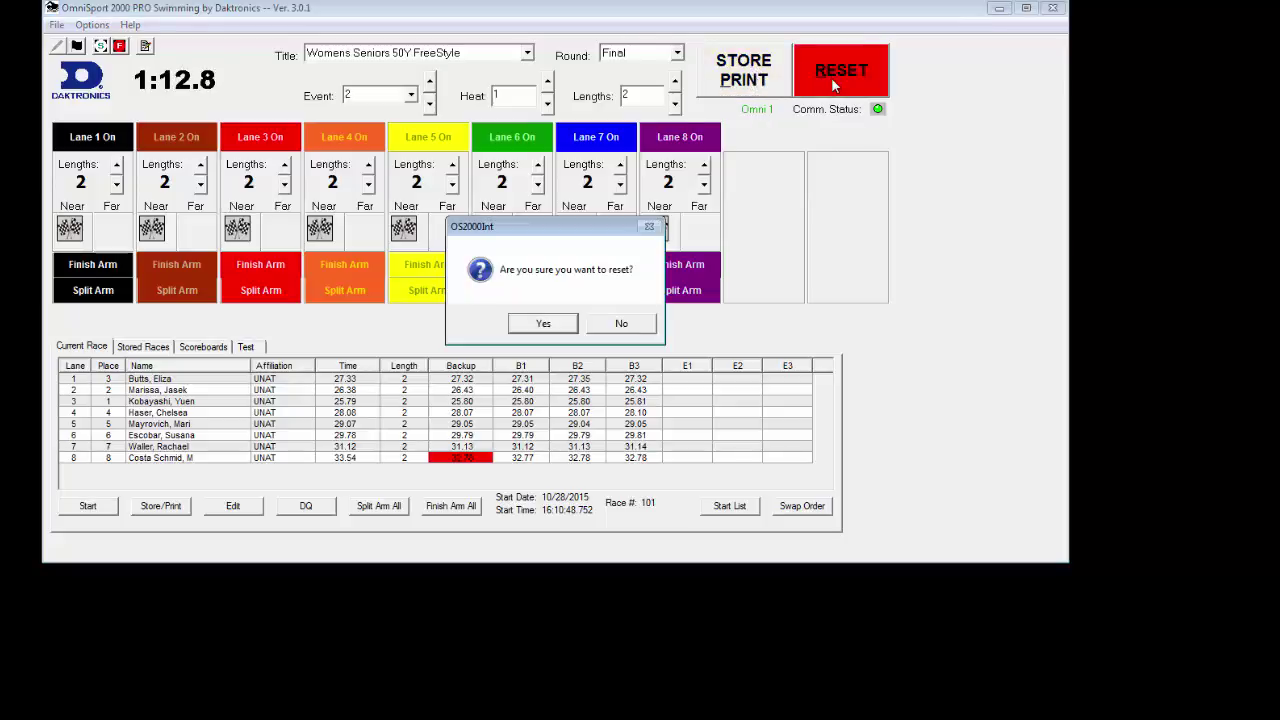
click(552, 327)
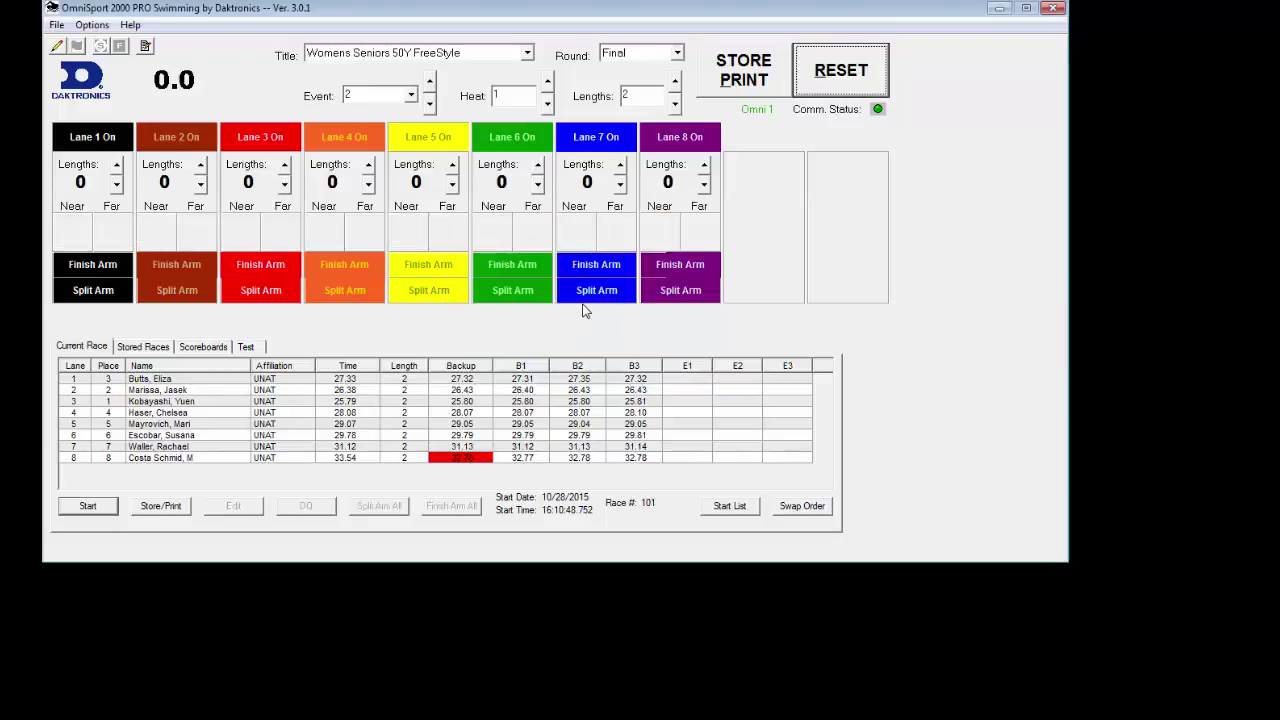
Step: Load event 3, the Womens Seniors 200Y Freestyle Relay with 8 lengths
click(430, 82)
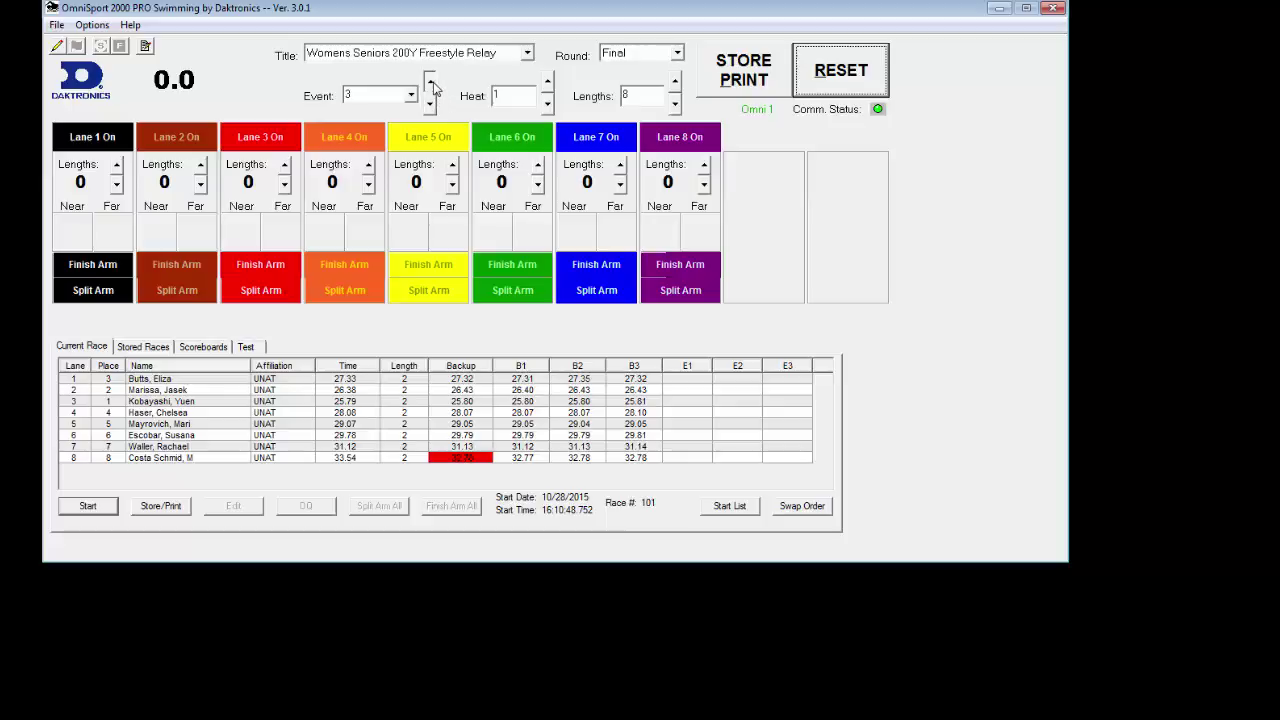